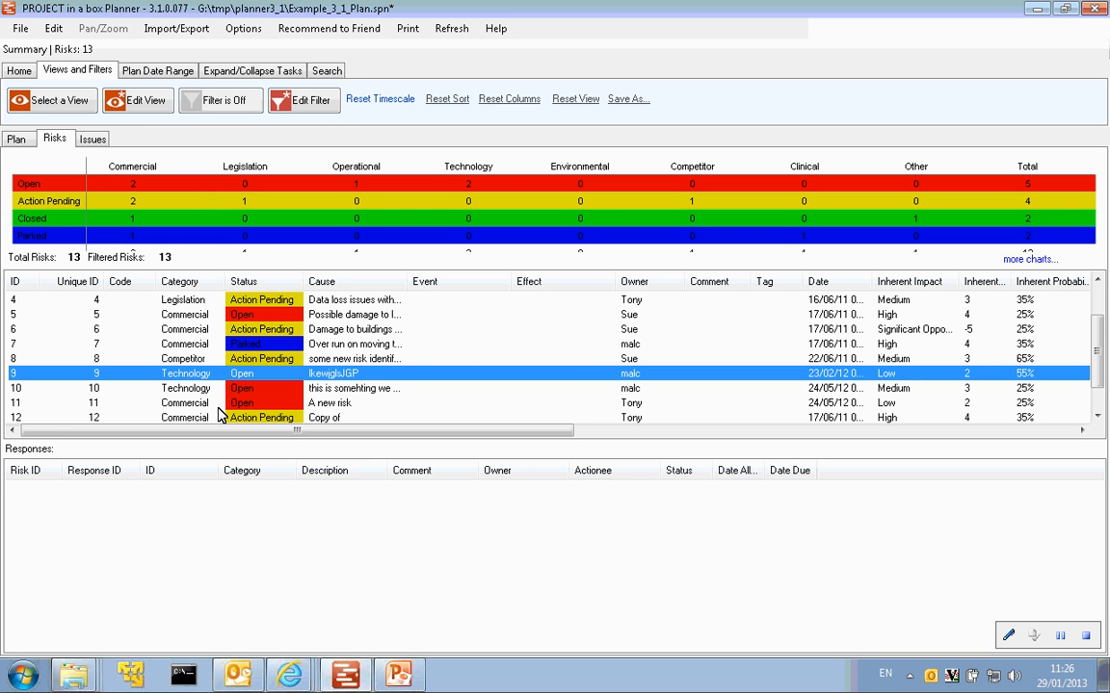
# - Open risk 11, "A new risk", for editing and view its inherent risk settings
pyautogui.click(331, 404)
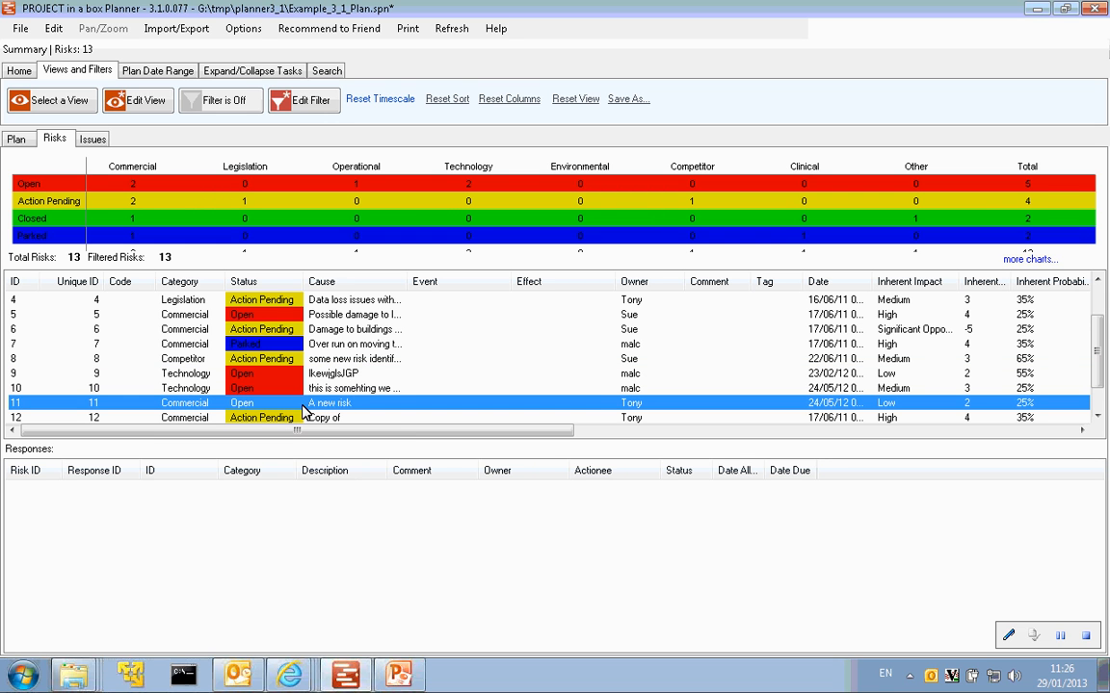
pyautogui.click(224, 373)
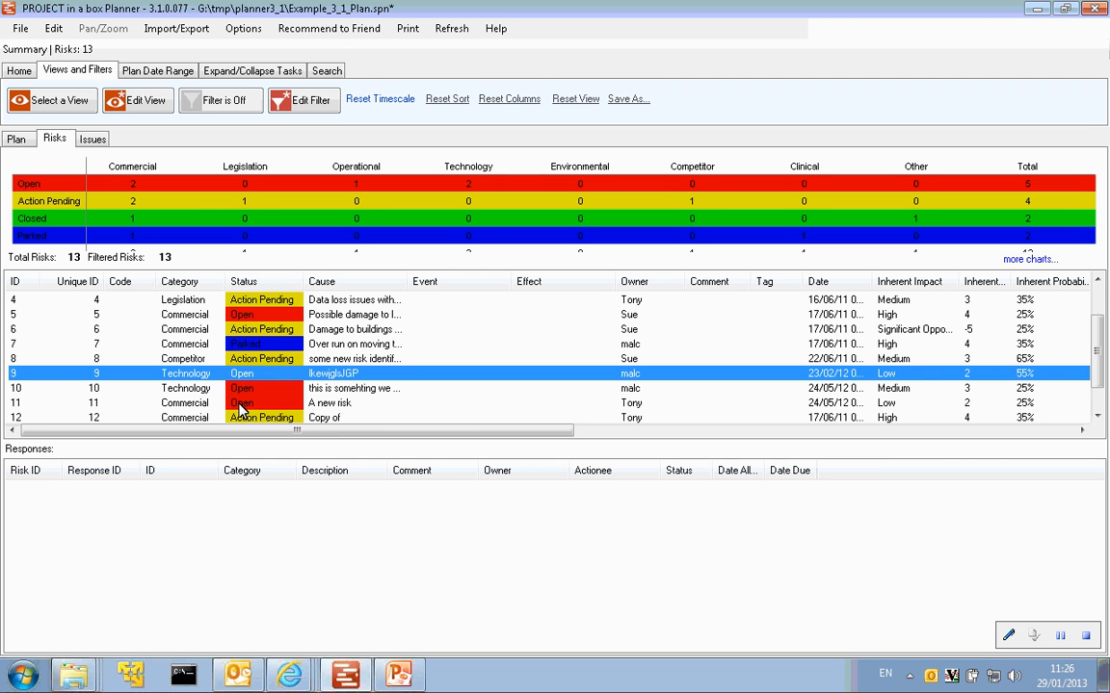
pyautogui.doubleClick(337, 411)
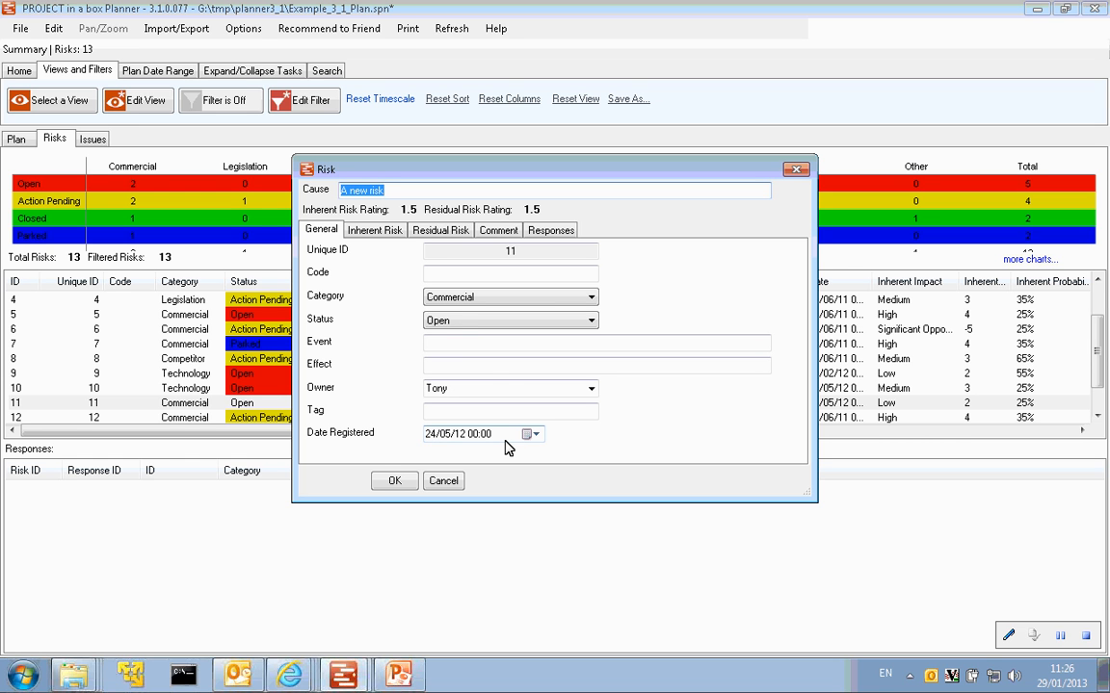
pyautogui.click(372, 231)
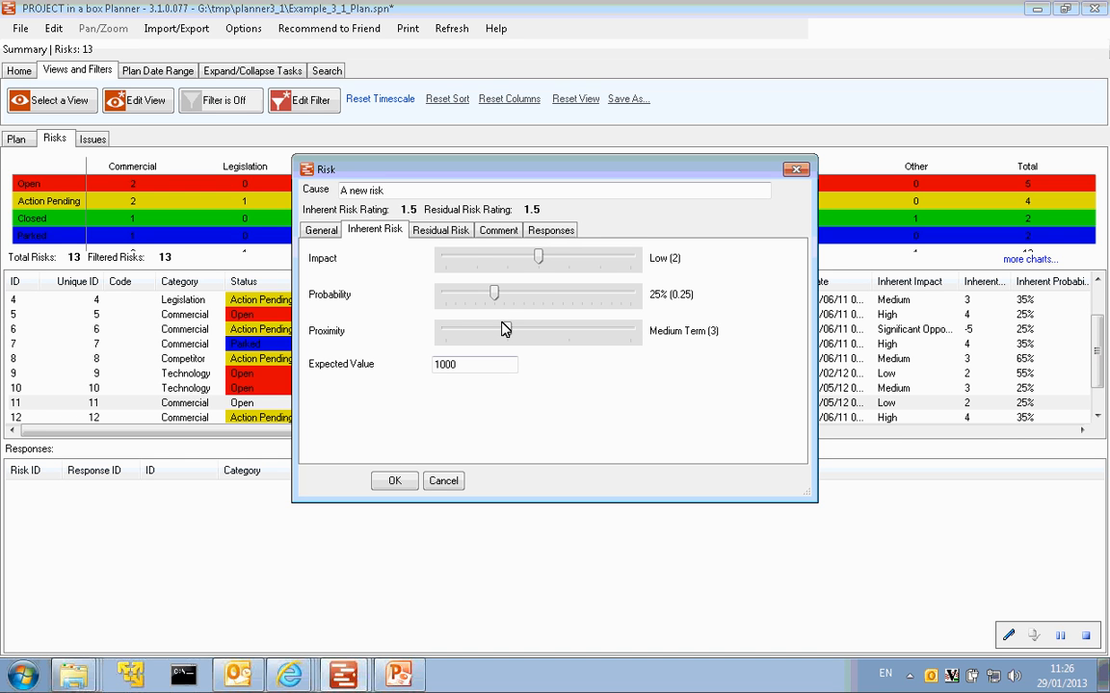
# - Enter the comment "update" for the risk and check the options for inserting content such as a file link
pyautogui.click(499, 240)
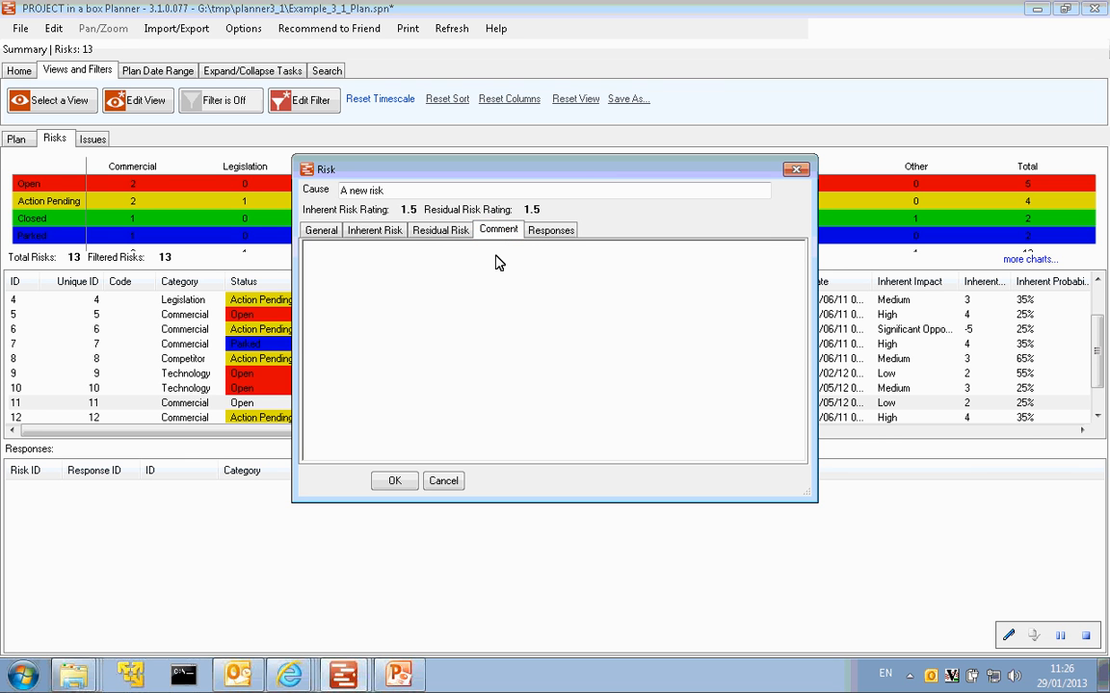
pyautogui.write('update')
pyautogui.rightClick(468, 278)
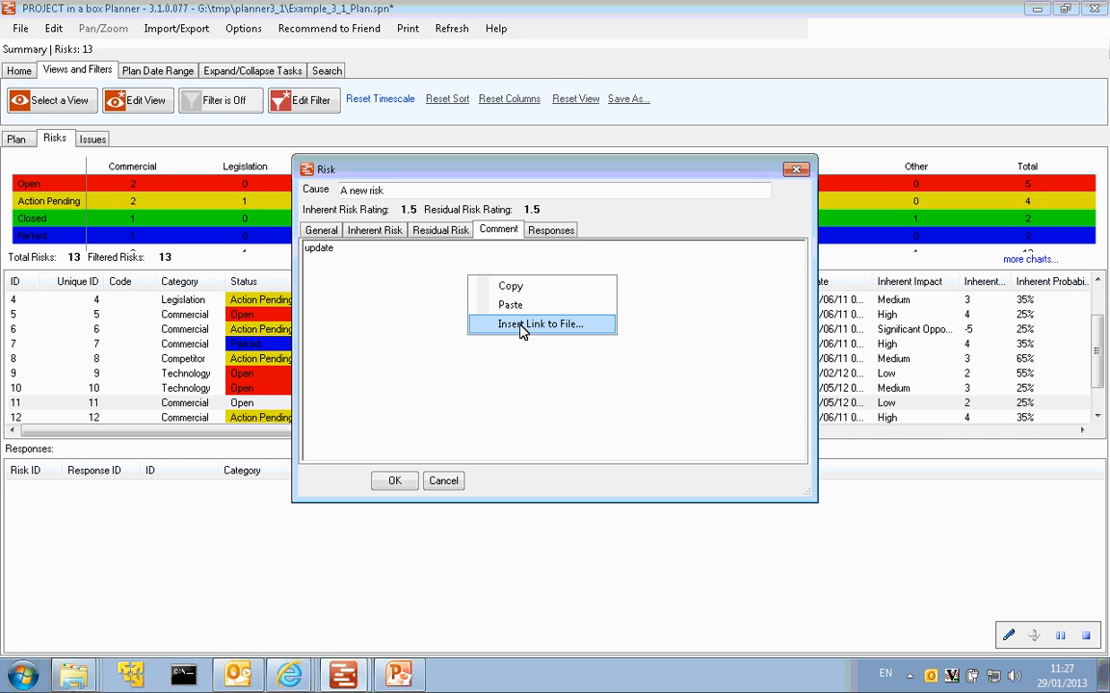
pyautogui.click(349, 299)
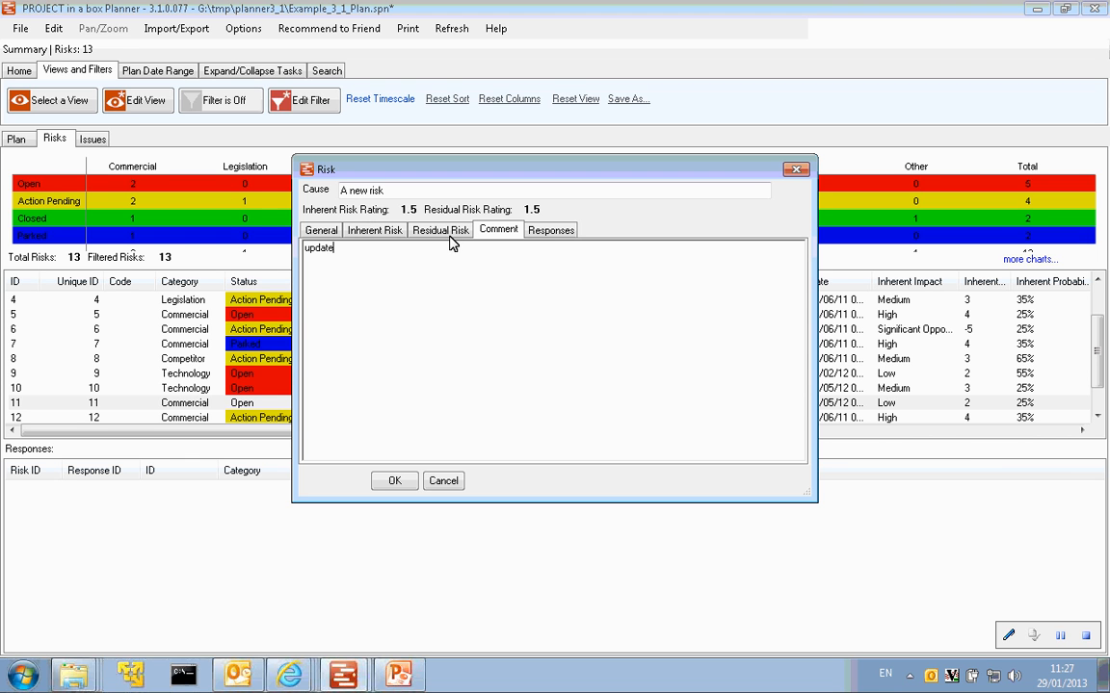
# - Start a new response for the risk with category Mitigation and description "something"
pyautogui.click(547, 238)
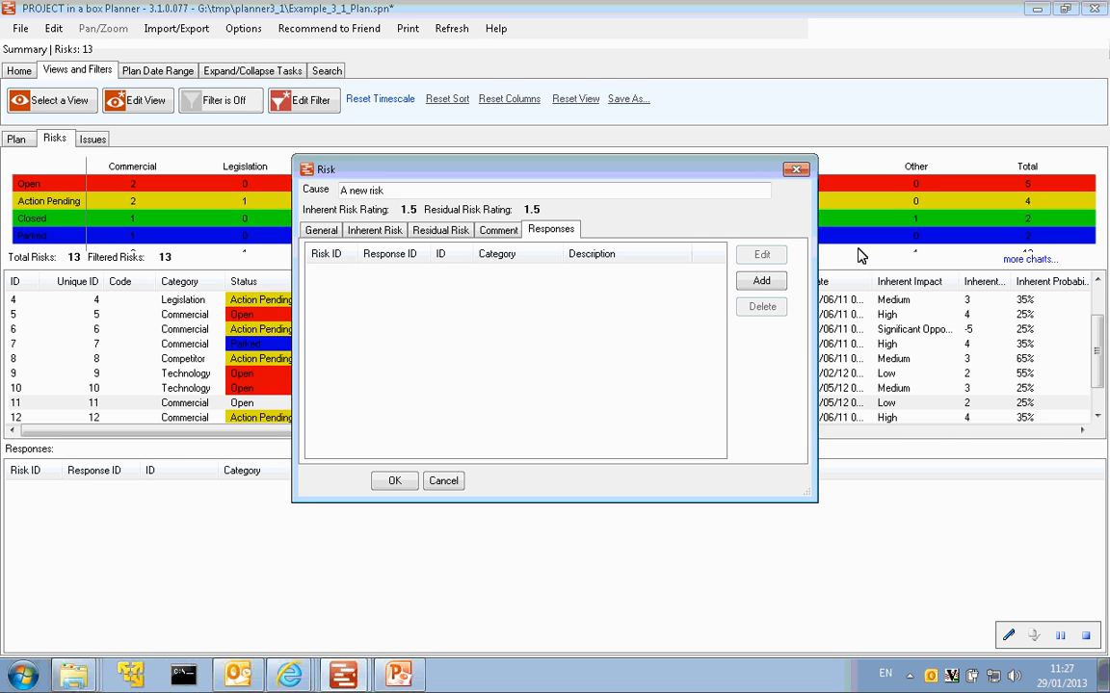
pyautogui.click(761, 282)
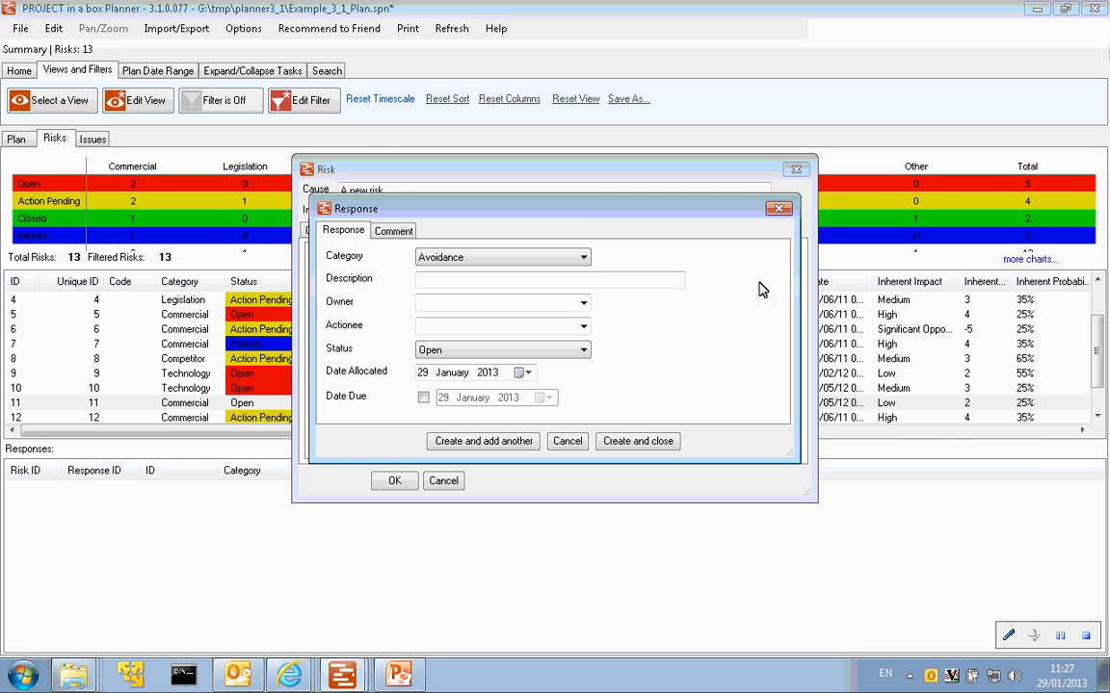
pyautogui.click(584, 258)
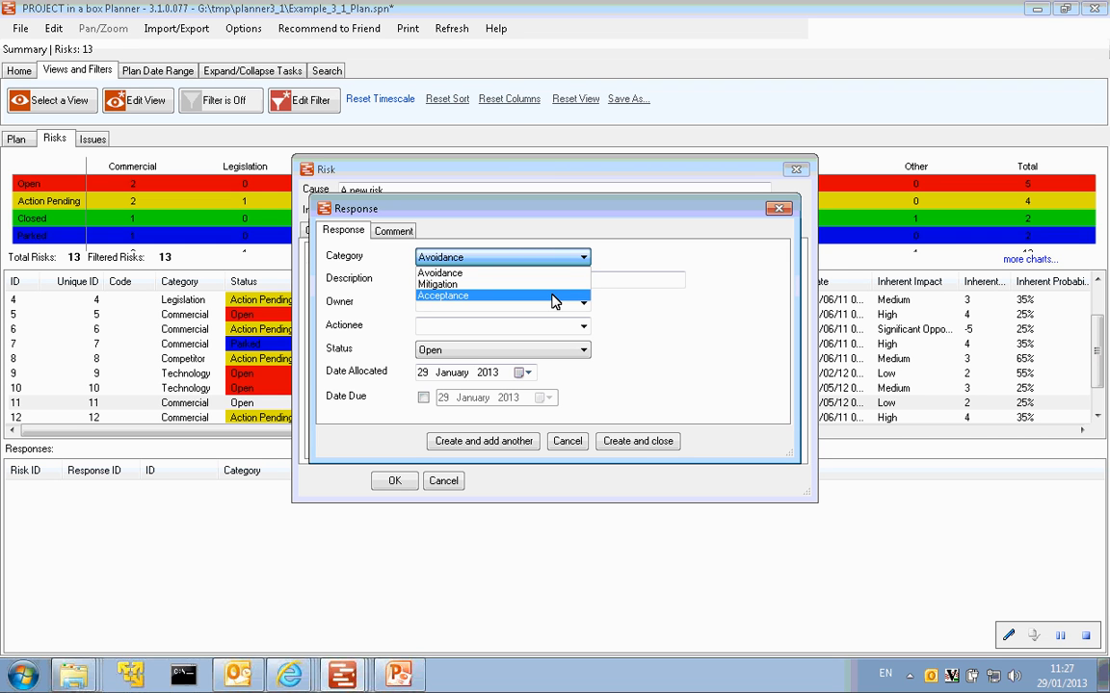
pyautogui.click(438, 285)
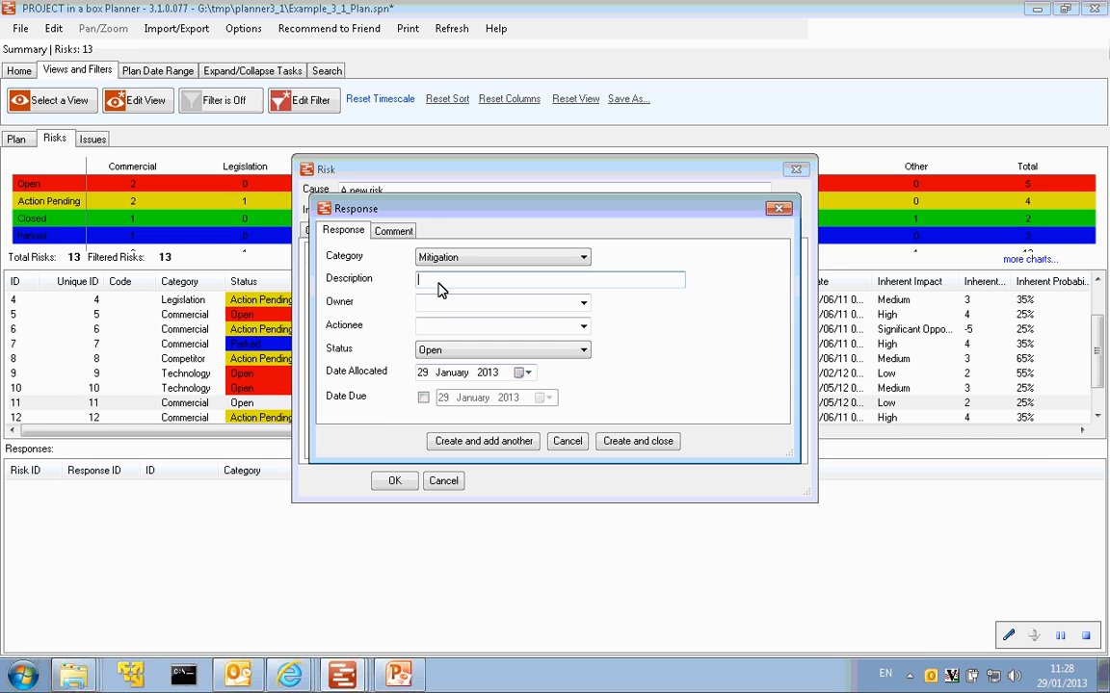
pyautogui.write('something')
# - Assign the first listed person as the response's owner and the third as actionee, and create the response
pyautogui.click(583, 305)
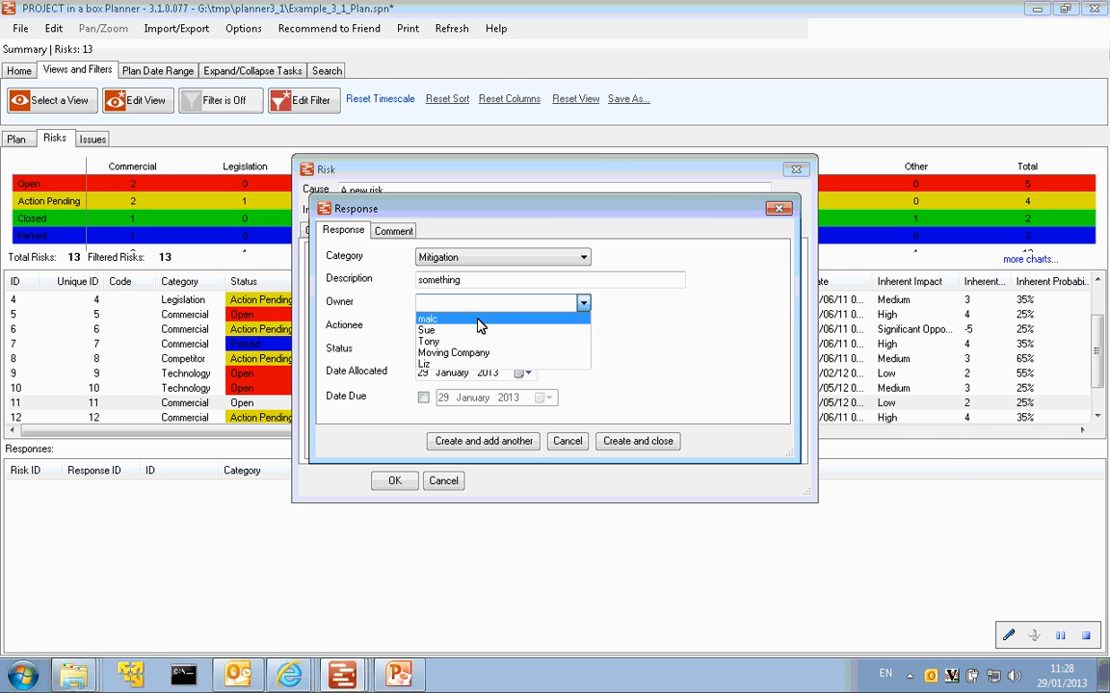
pyautogui.click(478, 319)
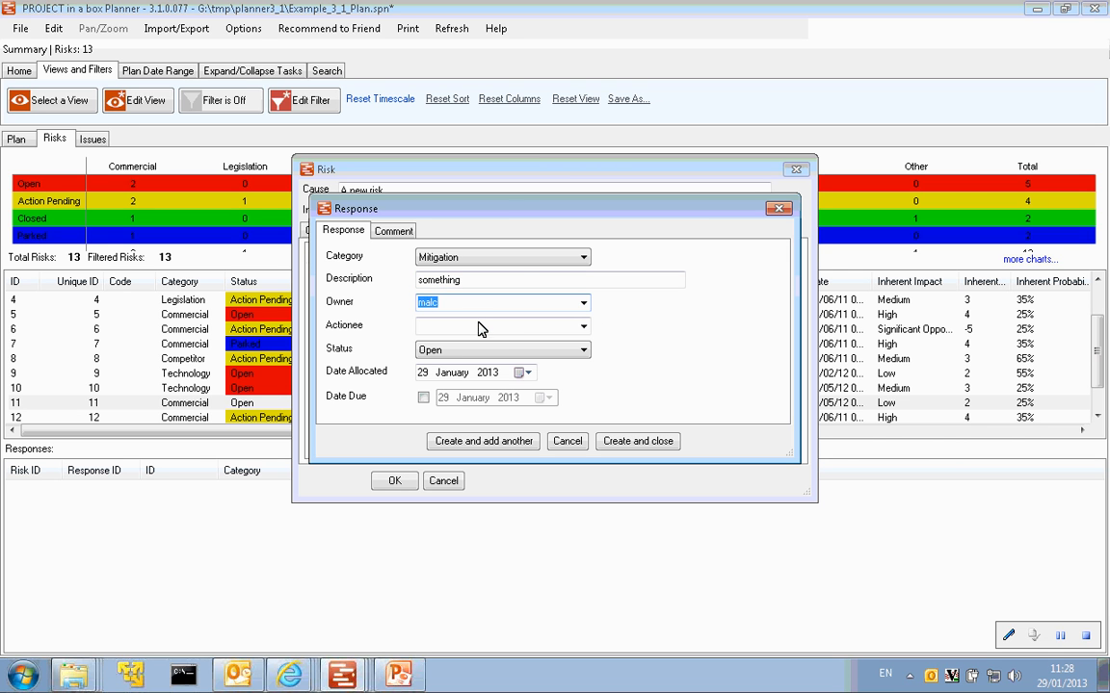
pyautogui.click(584, 327)
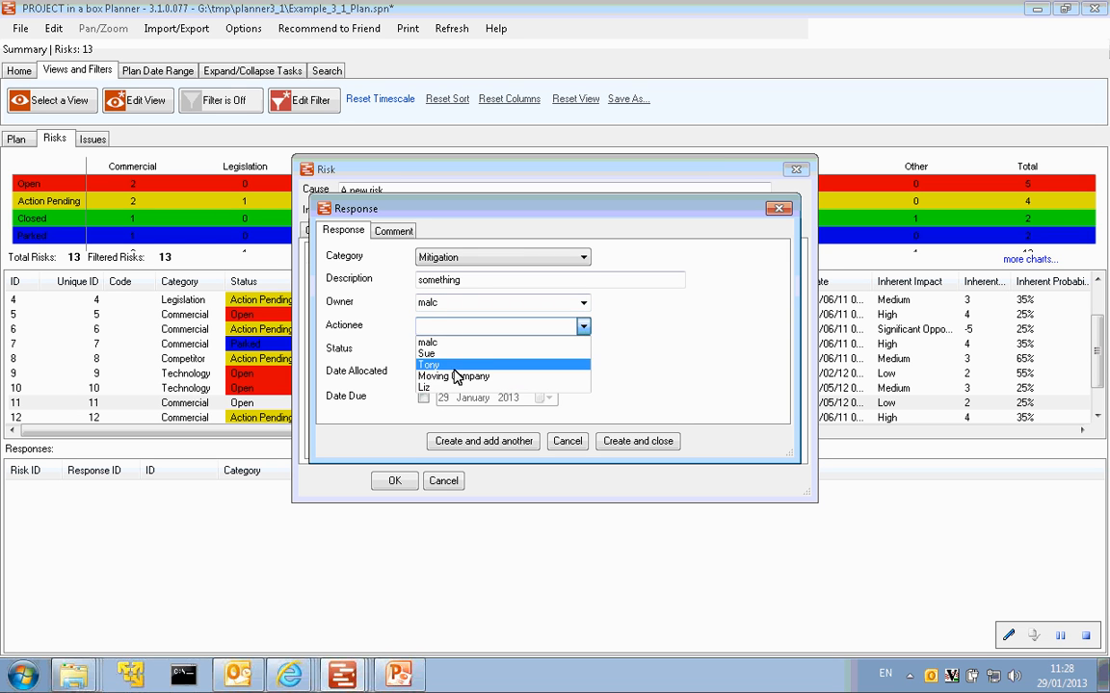
pyautogui.click(454, 367)
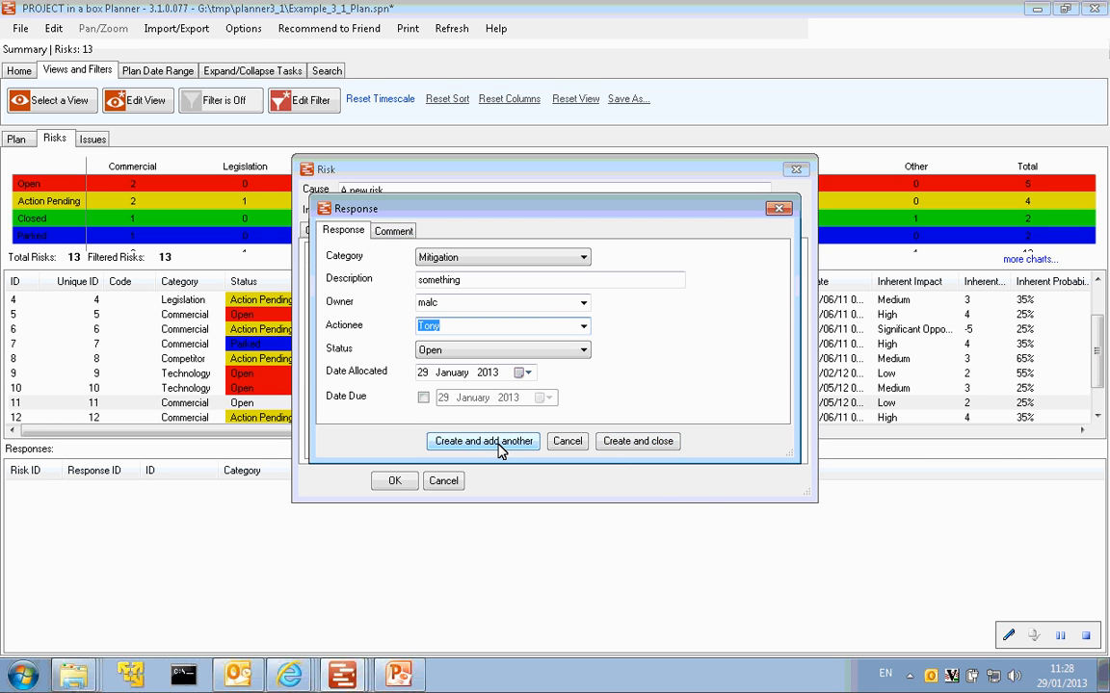
pyautogui.click(628, 449)
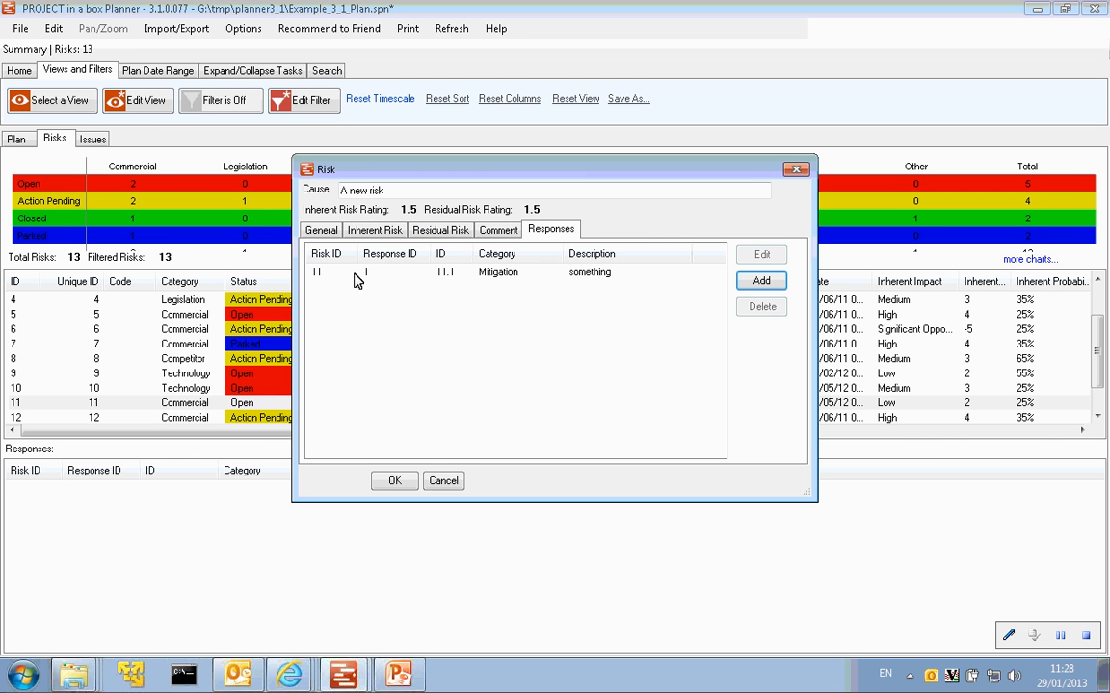
# - Stop using inherent values for the residual risk, set its probability to 15% and expected value to 500, and save the risk
pyautogui.click(444, 236)
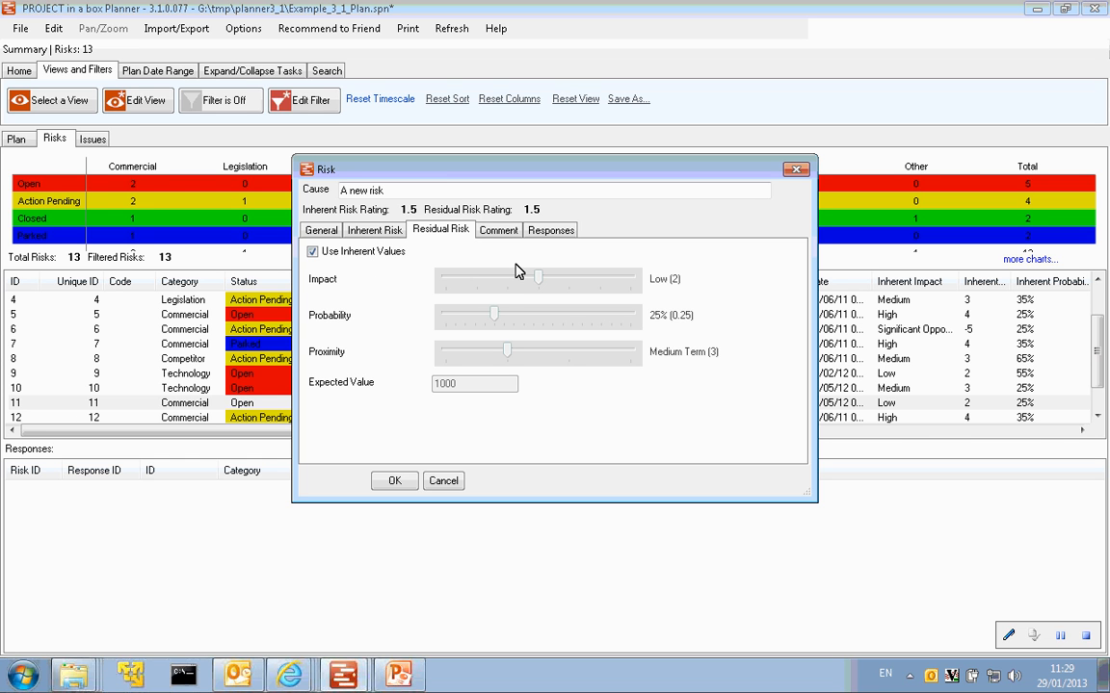
pyautogui.click(311, 252)
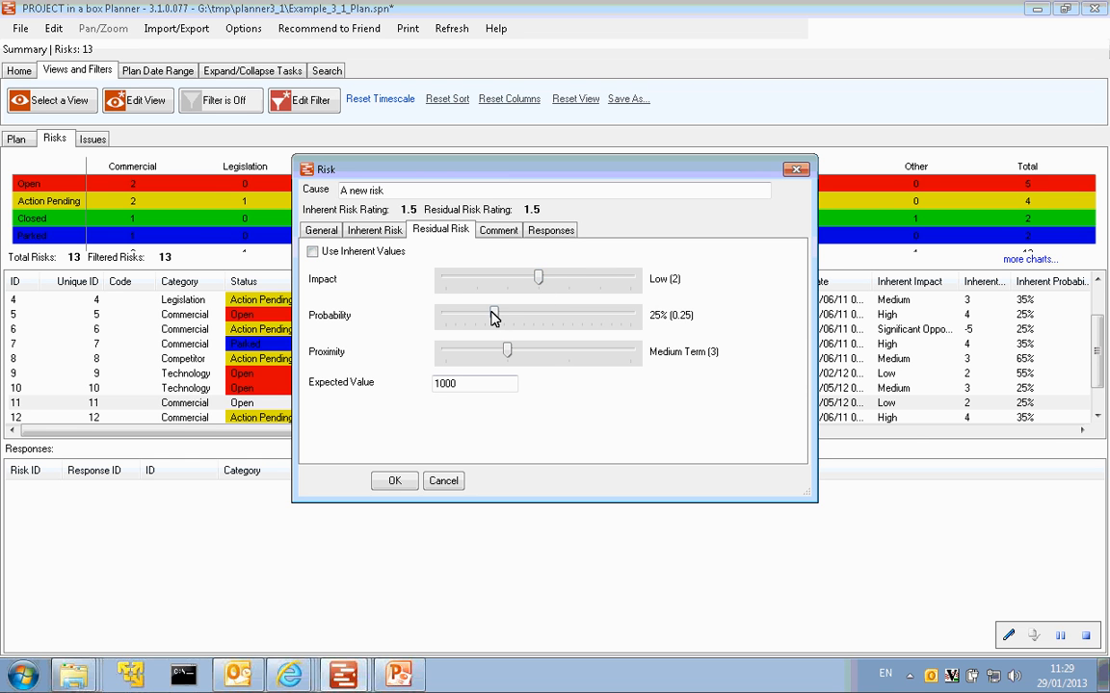
pyautogui.moveTo(493, 317); pyautogui.dragTo(471, 322)
pyautogui.moveTo(441, 383); pyautogui.dragTo(425, 386)
pyautogui.press('BackSpace')
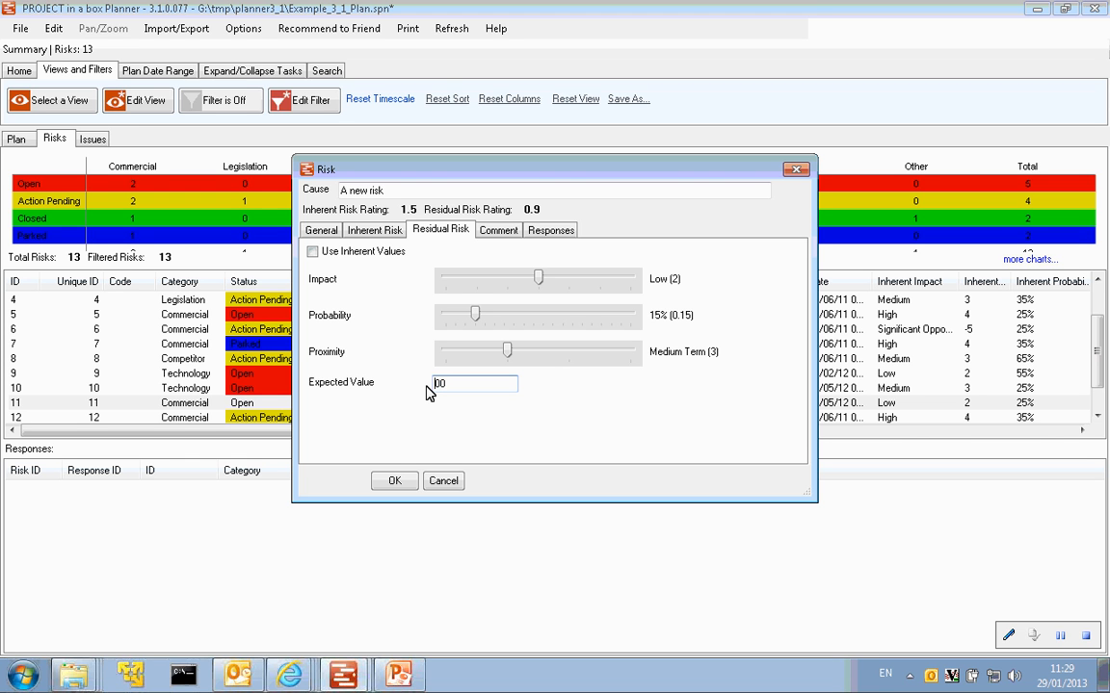
pyautogui.write('5')
pyautogui.click(395, 483)
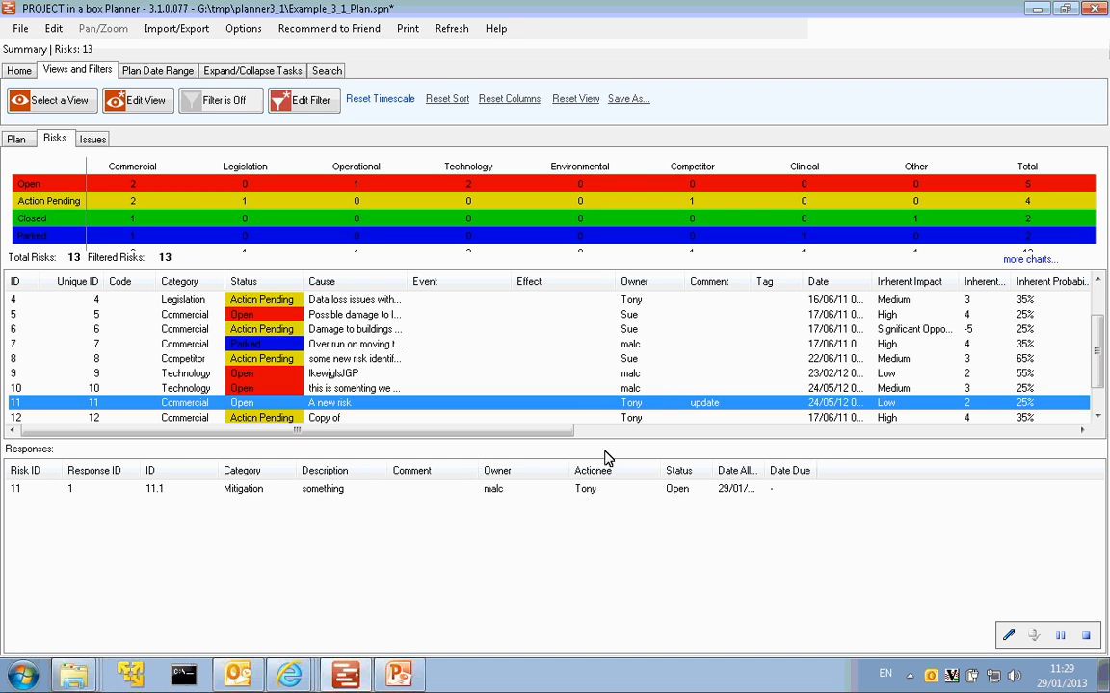
# - Review the details of risk 11's mitigation response, close them without changes, and display the responses of risk 8
pyautogui.click(272, 495)
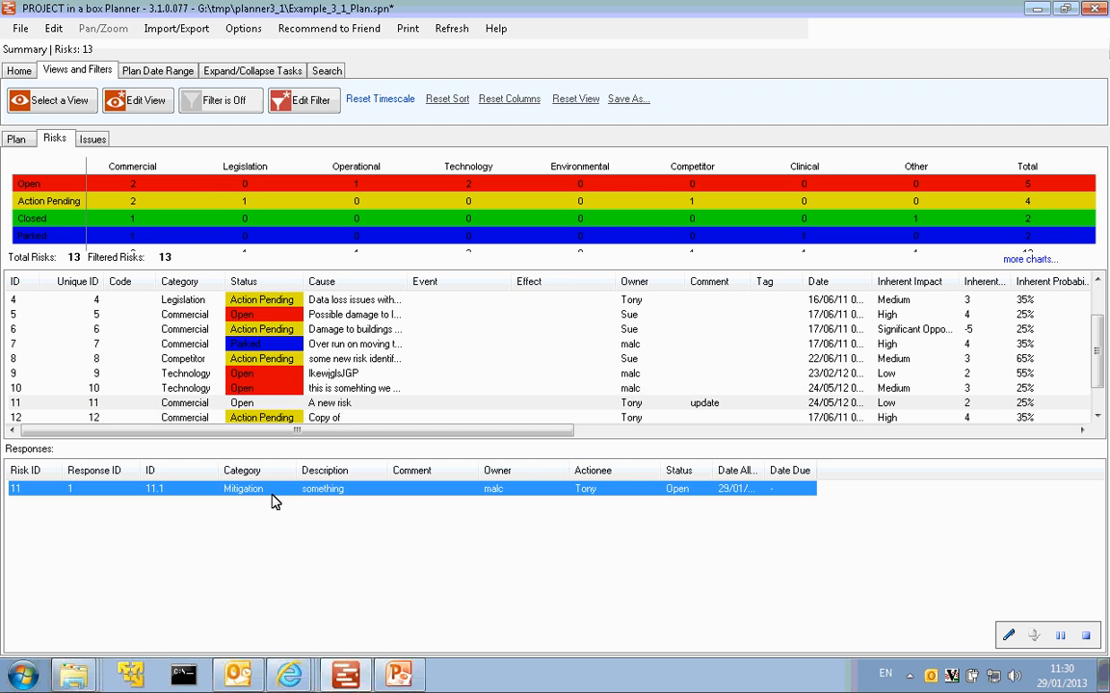
pyautogui.doubleClick(273, 500)
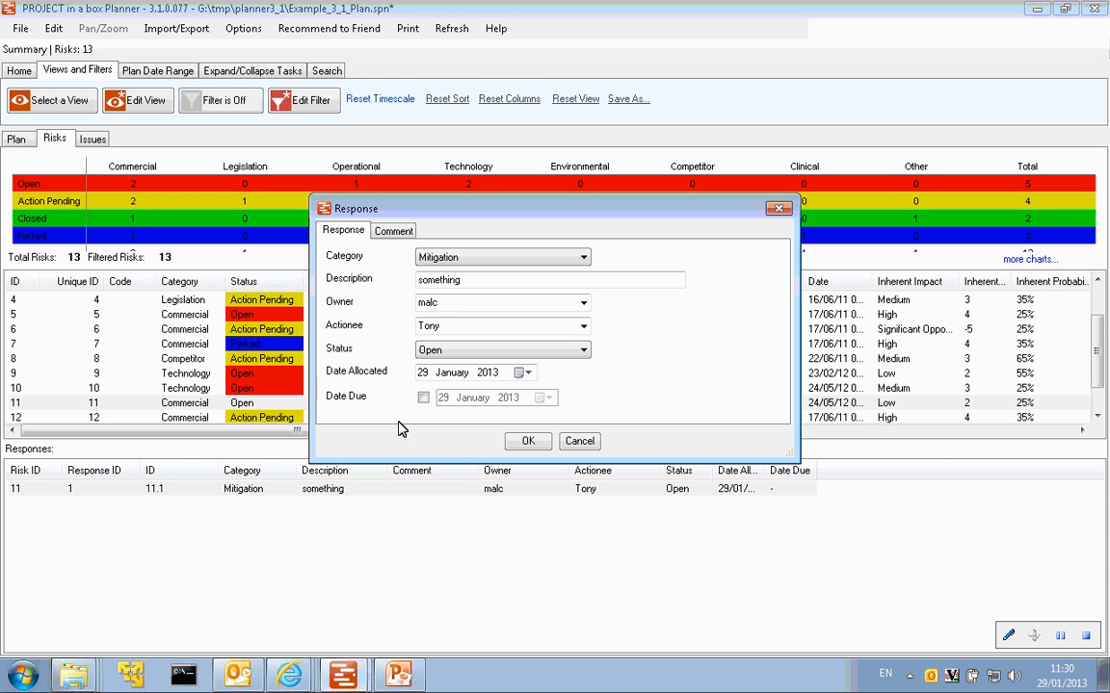
pyautogui.click(781, 209)
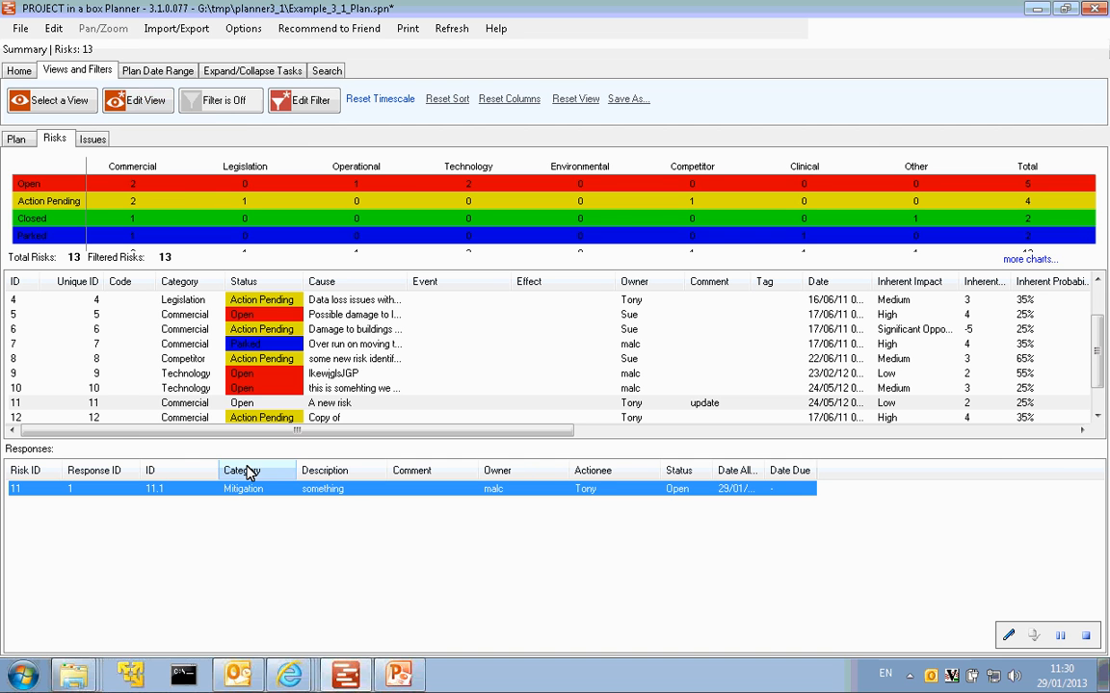
pyautogui.click(314, 360)
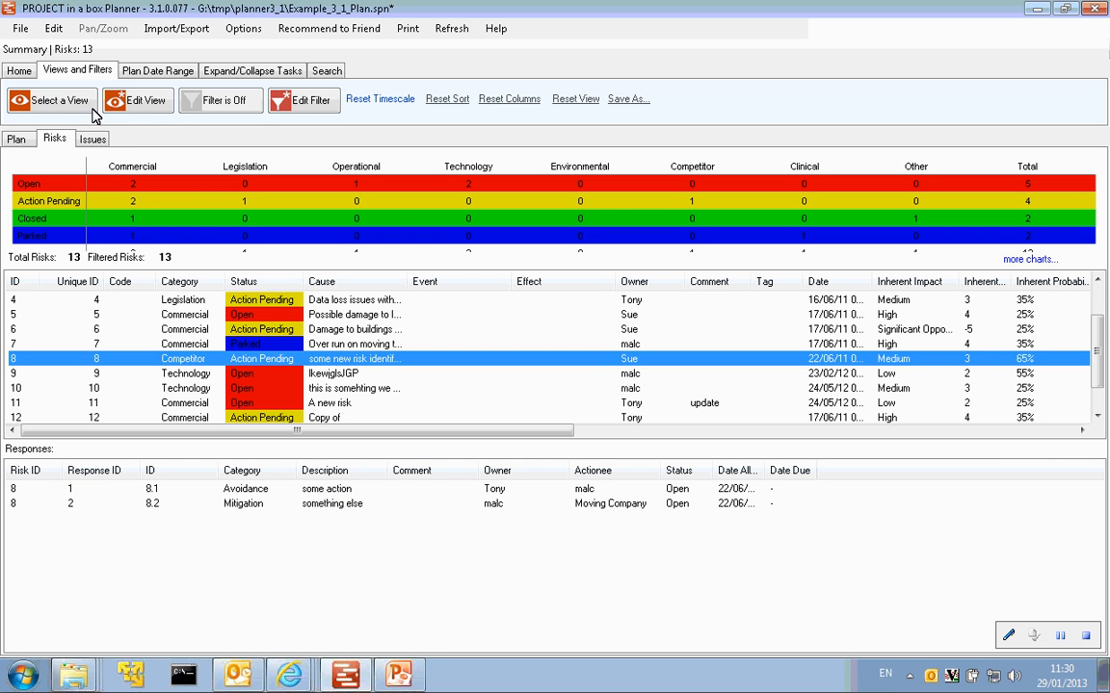
# - Edit the risk view, applying it once with responses hidden, and re-enable Show Responses together with Show All Responses
pyautogui.click(146, 102)
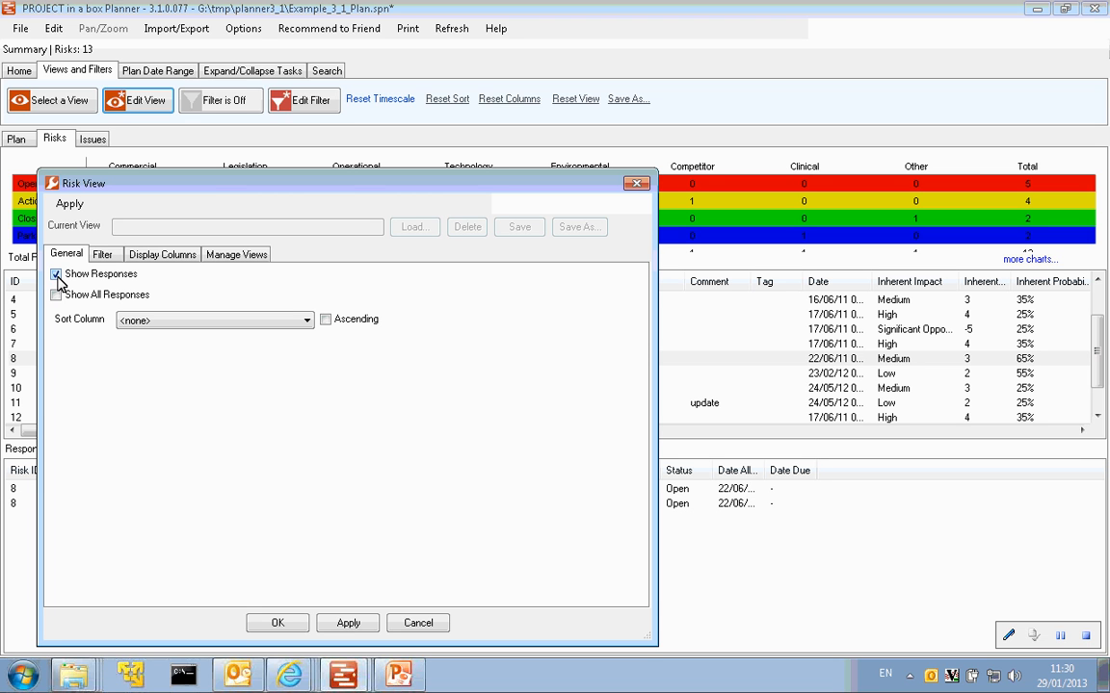
pyautogui.click(56, 274)
pyautogui.click(347, 624)
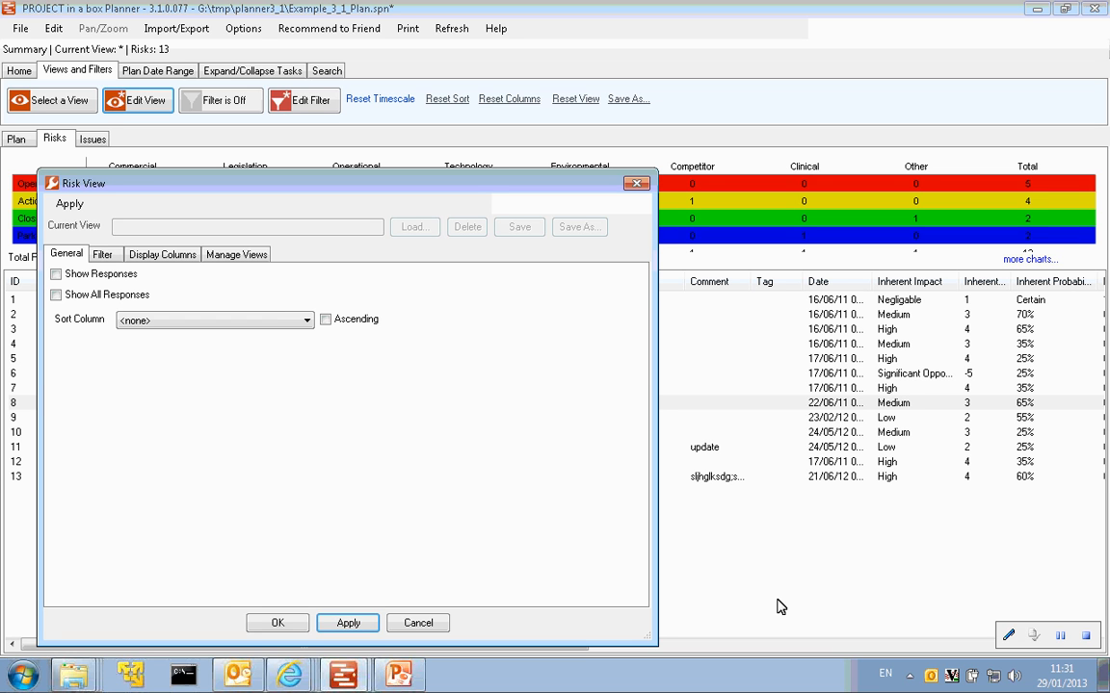
pyautogui.click(56, 275)
pyautogui.click(55, 295)
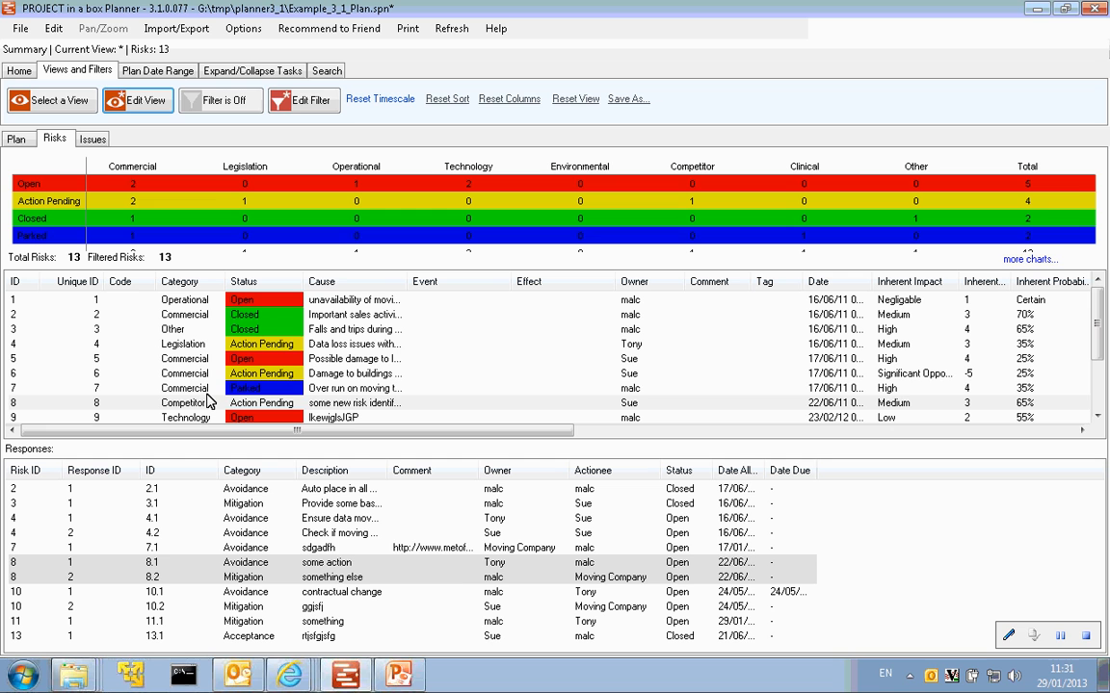
# - Select risks 7 and 8 and response 11.1 in turn to examine how risks and responses are linked
pyautogui.click(203, 390)
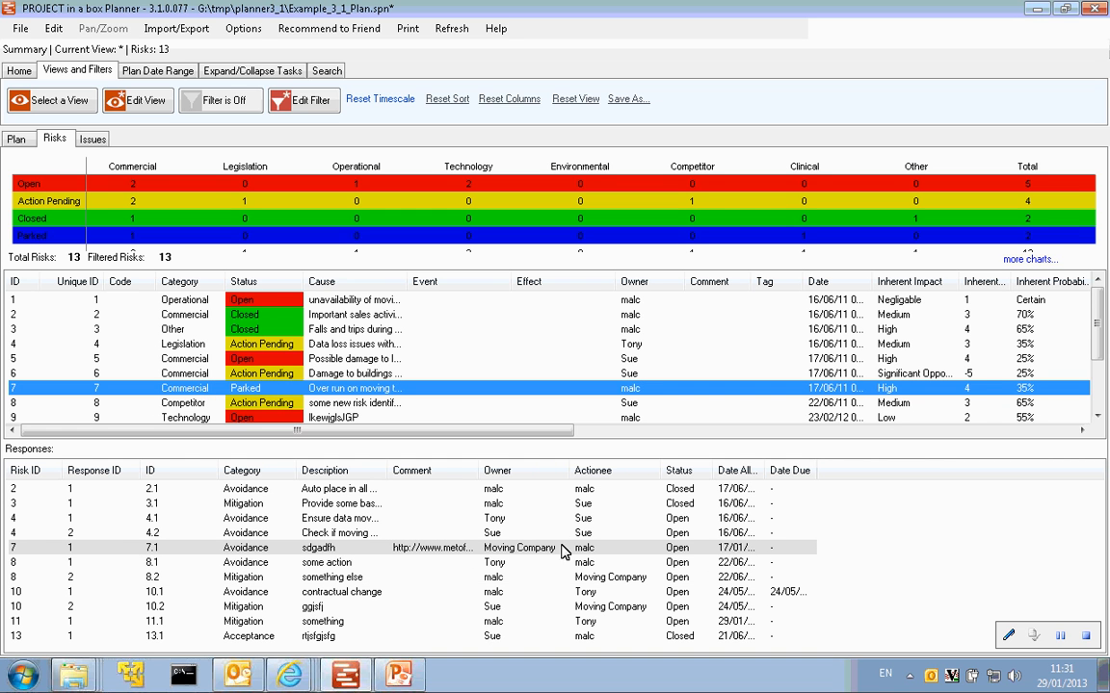
pyautogui.click(198, 407)
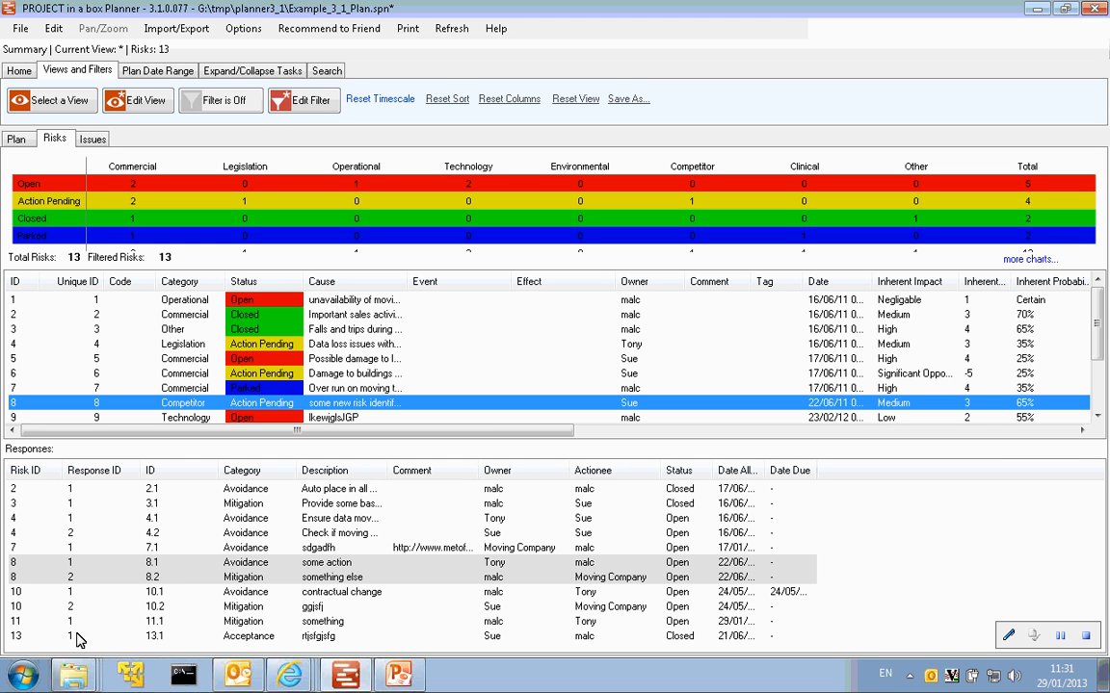
pyautogui.click(252, 622)
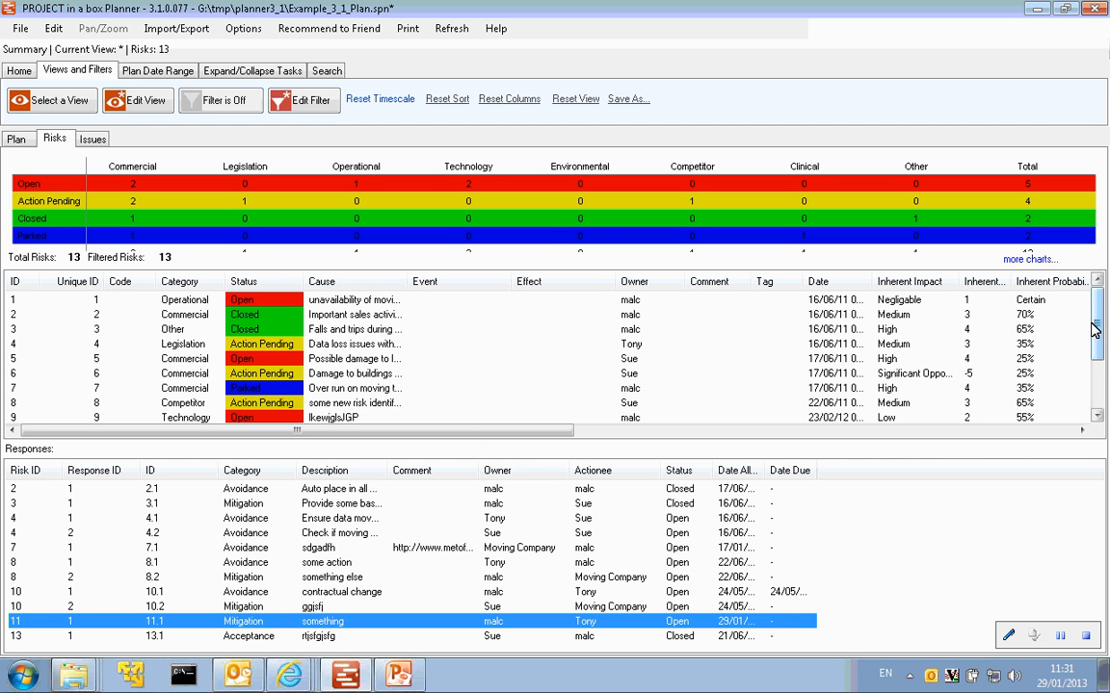
pyautogui.moveTo(1098, 321); pyautogui.dragTo(1097, 372)
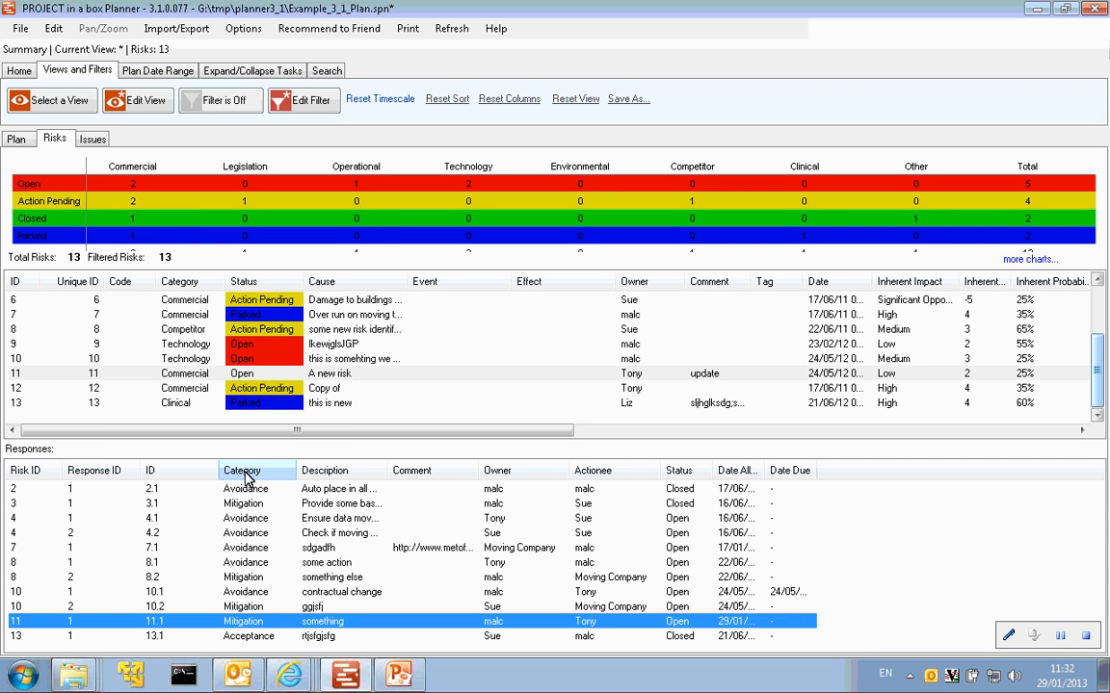
# - Select risk 9, open the details of risk 7, and view its responses
pyautogui.click(272, 345)
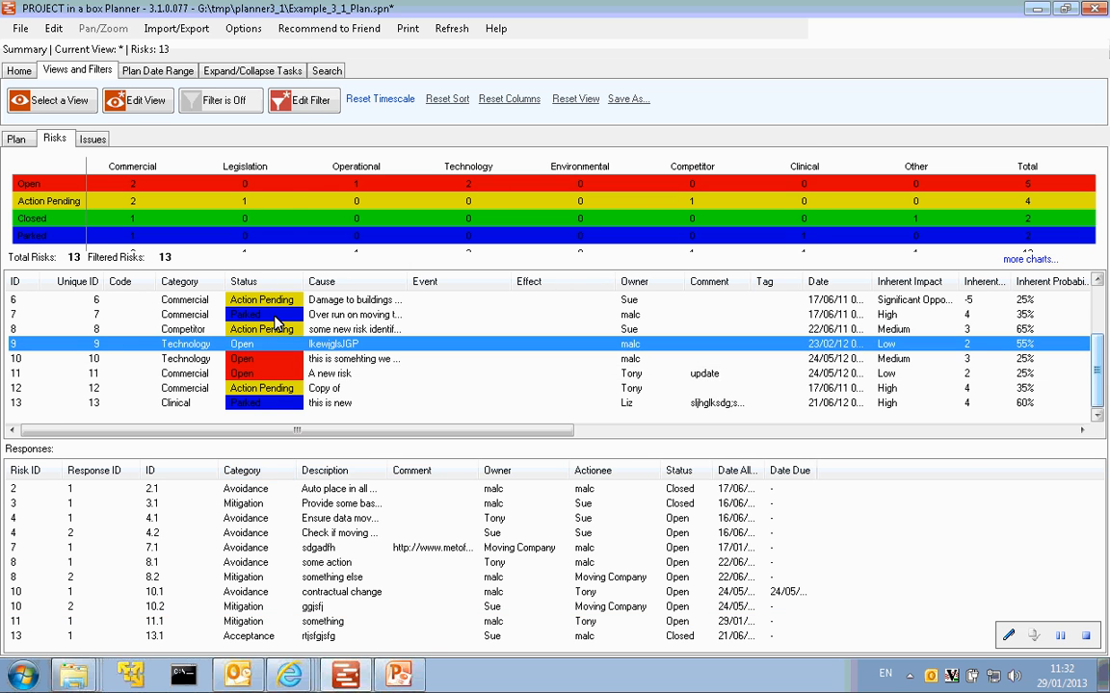
pyautogui.doubleClick(274, 318)
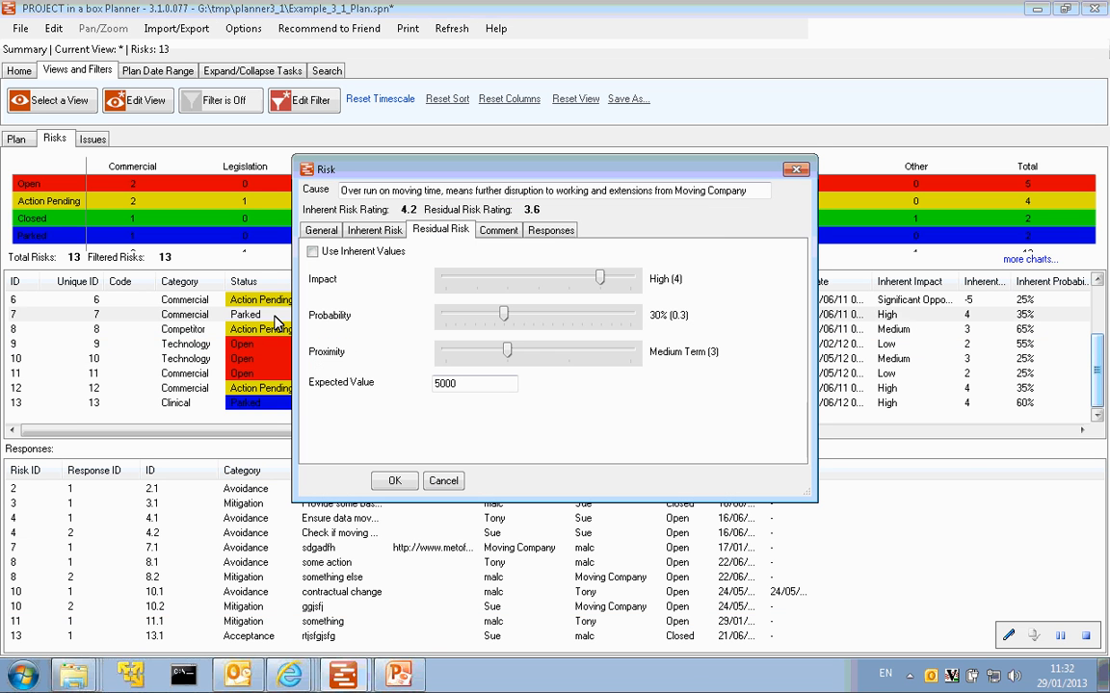
pyautogui.click(546, 235)
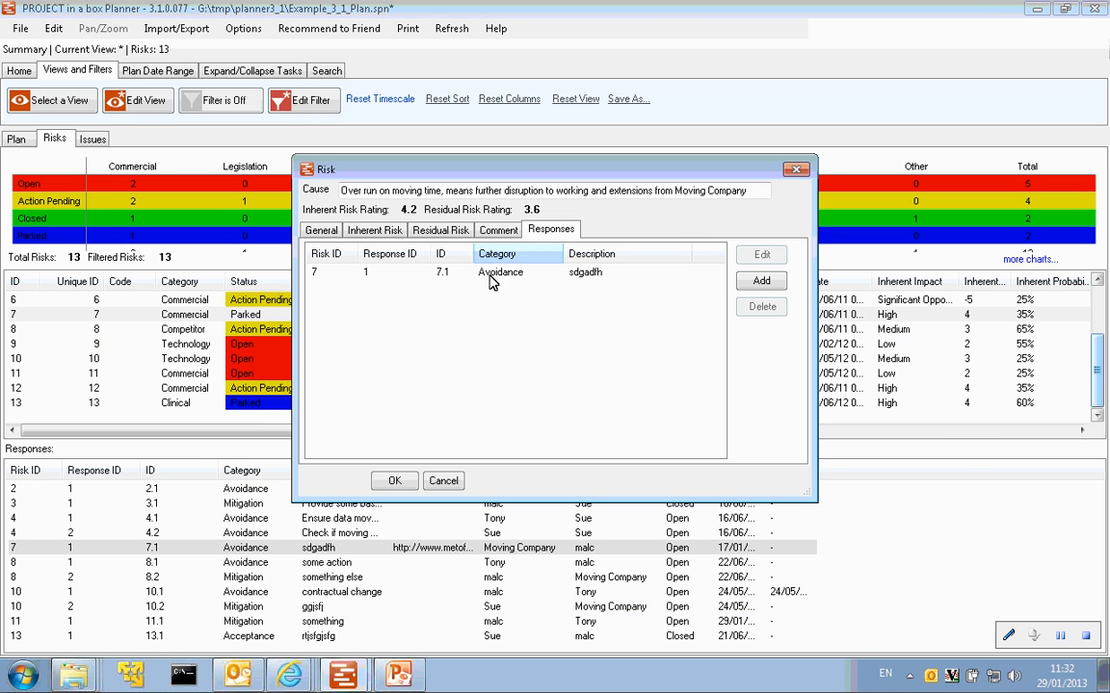